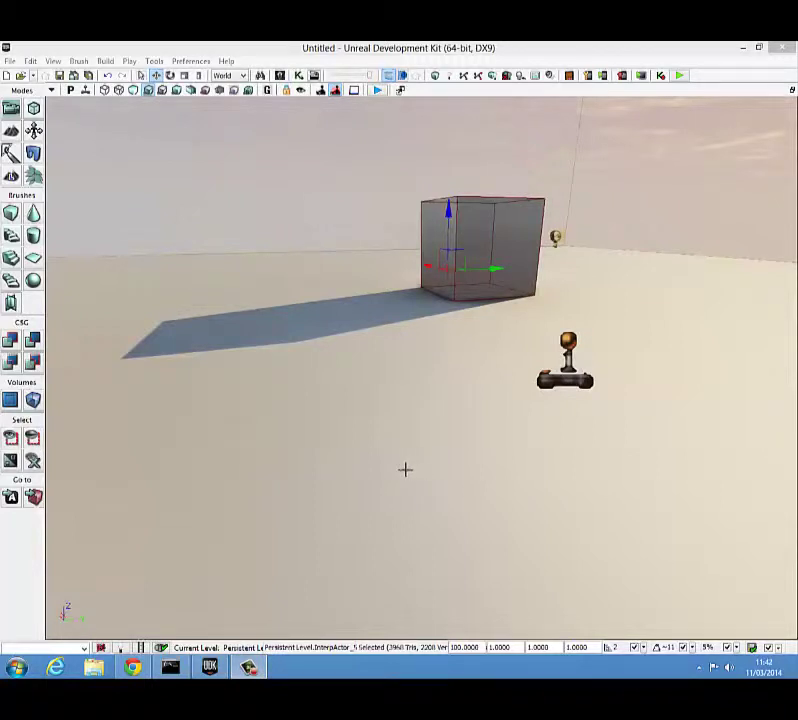
middle_drag(383, 465, 383, 463)
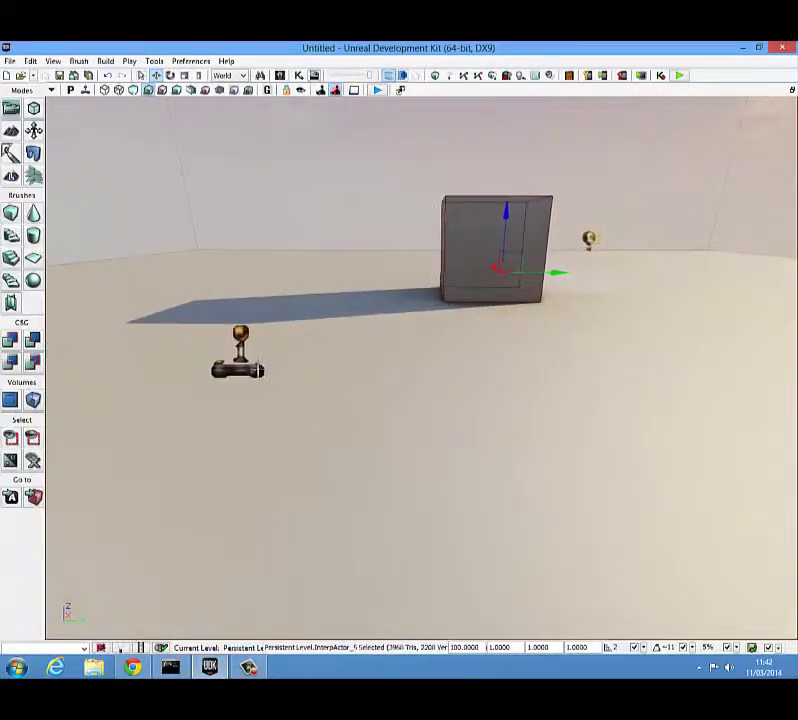
click(256, 370)
right_click(379, 389)
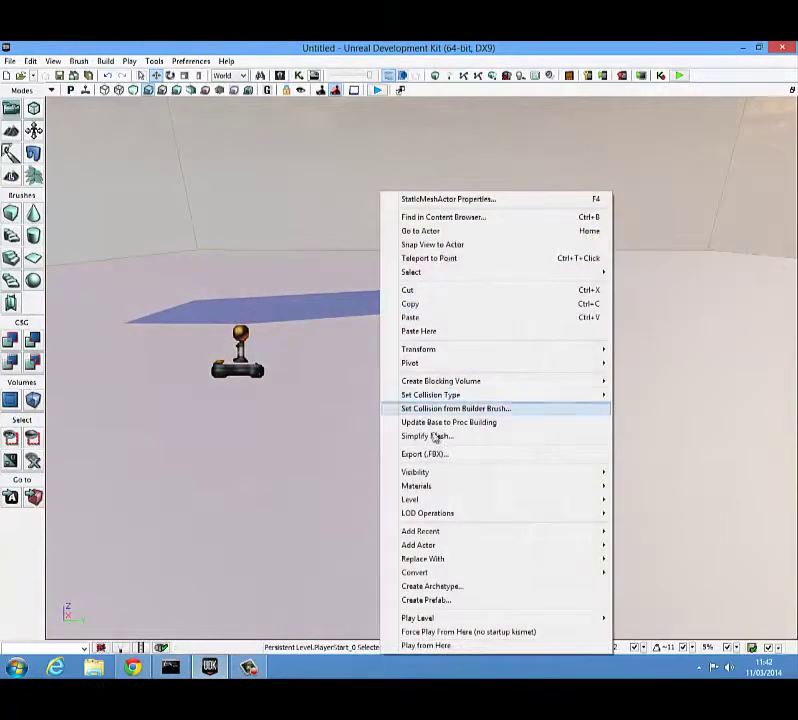
mouse_move(460, 546)
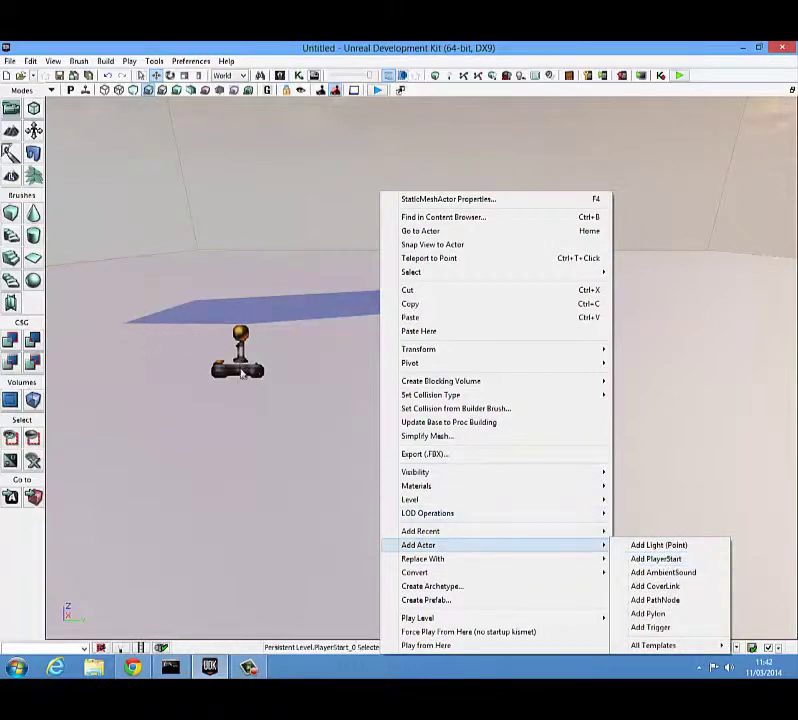
click(283, 418)
right_drag(283, 418, 432, 421)
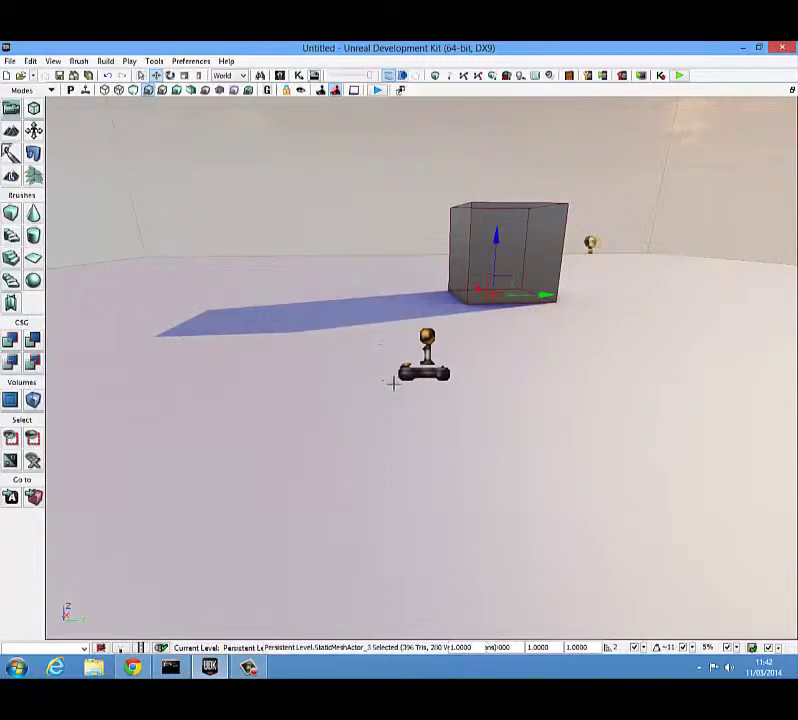
- Place a CameraActor from the Common actor classes on the level floor and close the class browser
click(281, 78)
click(264, 111)
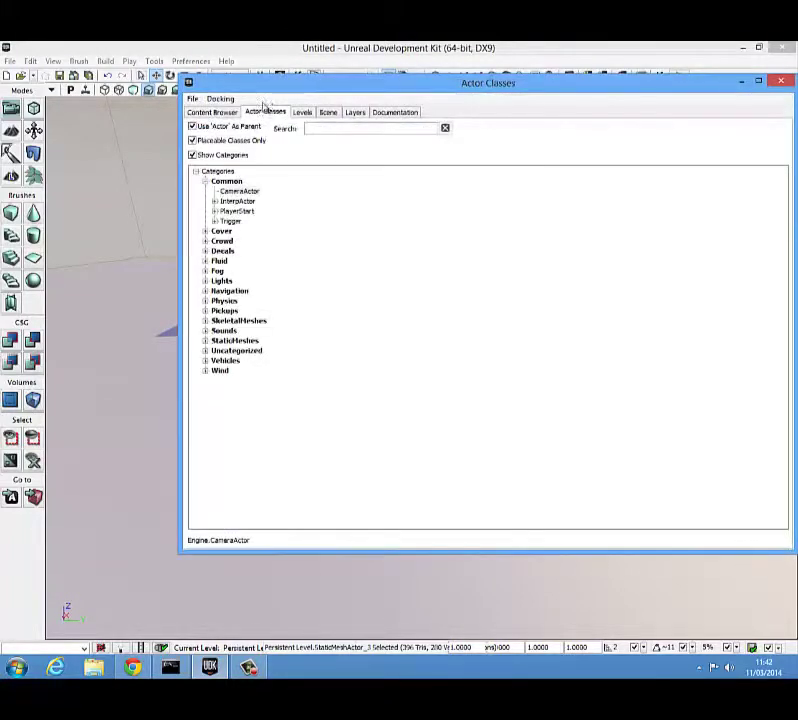
click(240, 191)
drag(236, 196, 152, 298)
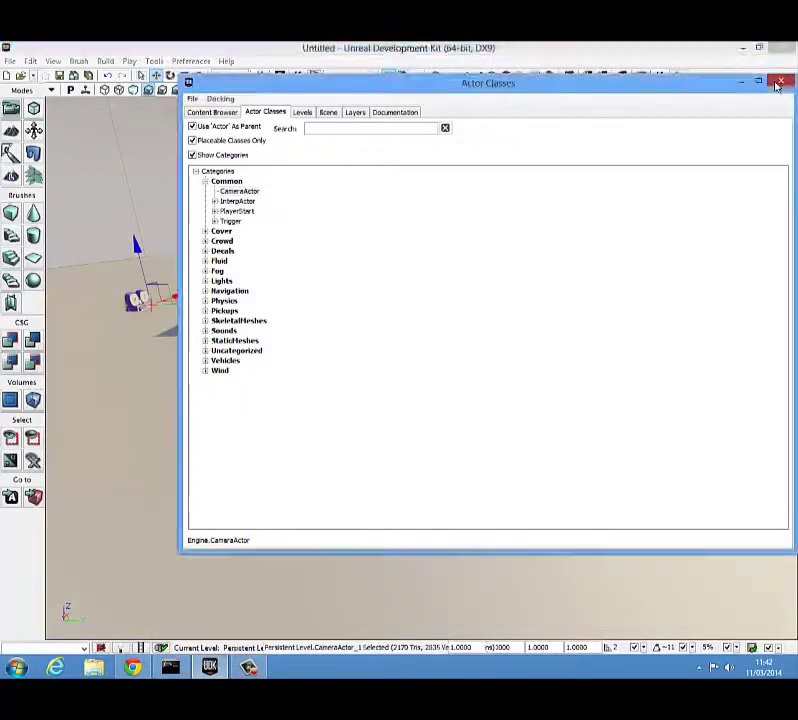
click(782, 81)
- Raise the camera actor above the floor and move it beside the PlayerStart
drag(137, 246, 129, 216)
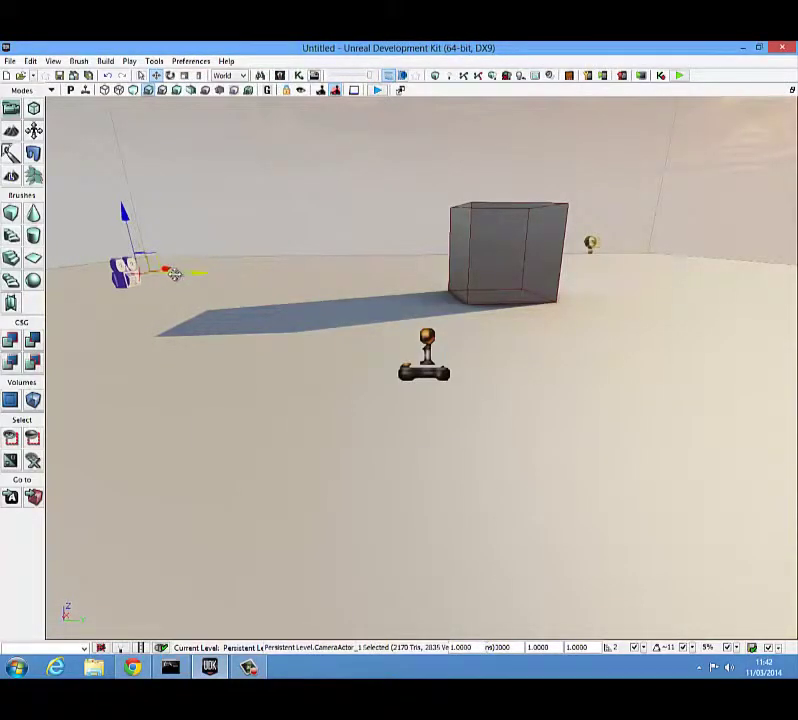
drag(175, 272, 401, 373)
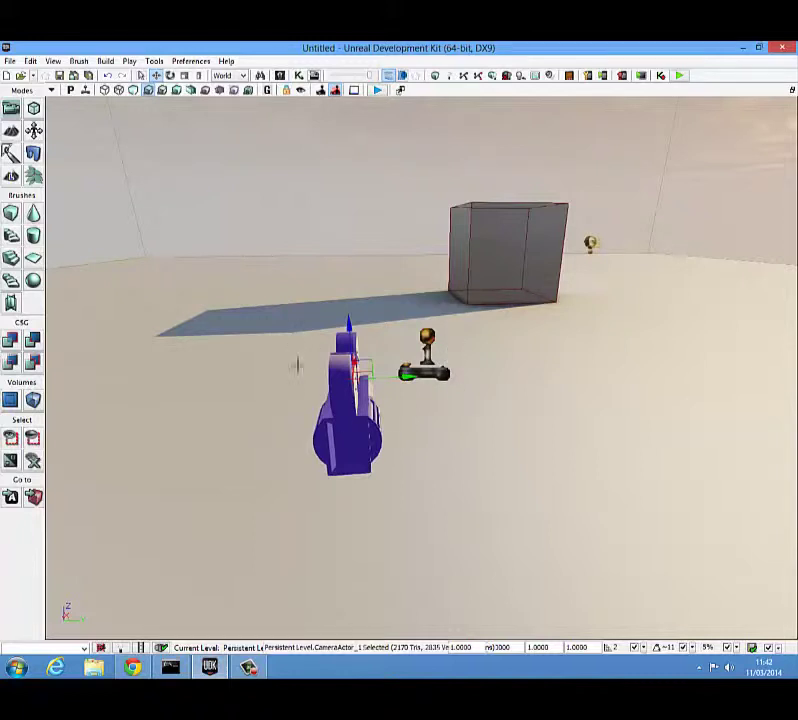
key(d)
right_drag(419, 367, 380, 367)
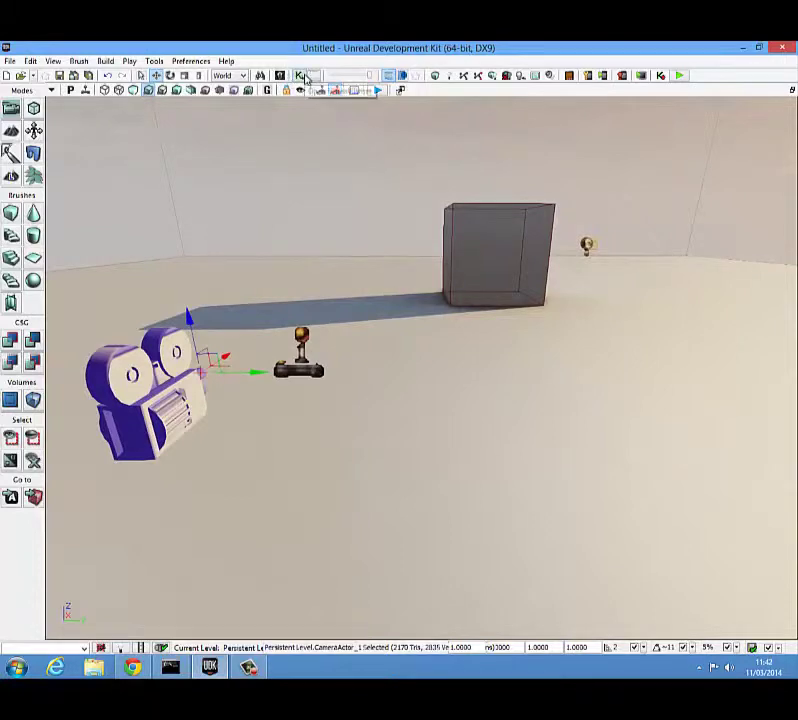
- Open Kismet with the level's PlayerStart kept in view, and add an object variable for that PlayerStart
click(299, 76)
drag(420, 170, 600, 157)
right_drag(276, 299, 236, 299)
click(268, 345)
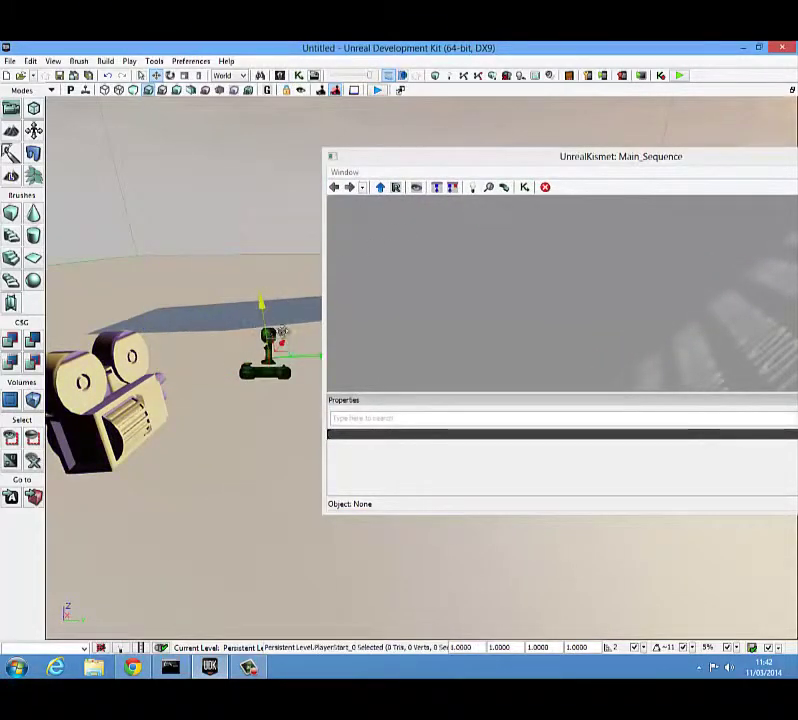
click(420, 296)
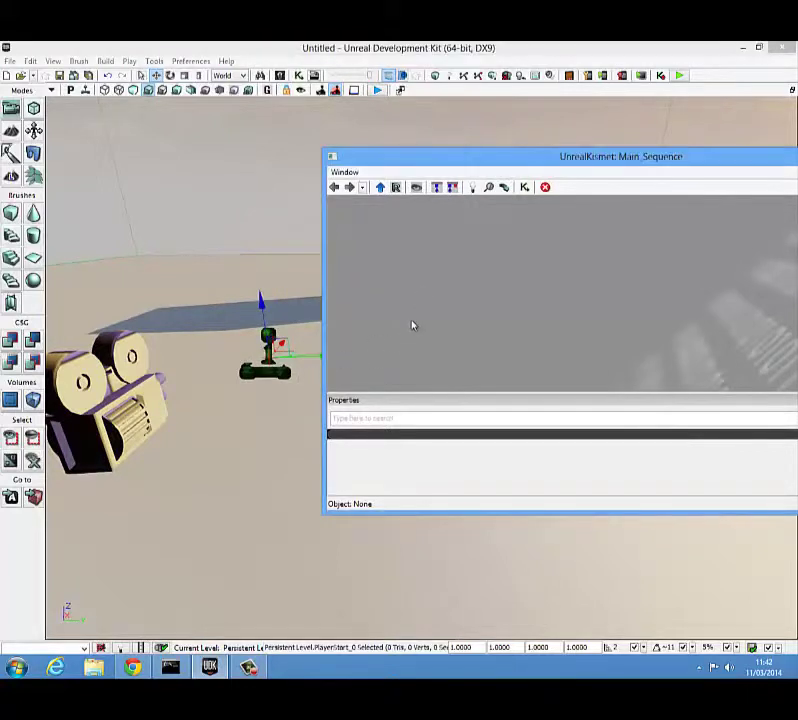
right_click(417, 323)
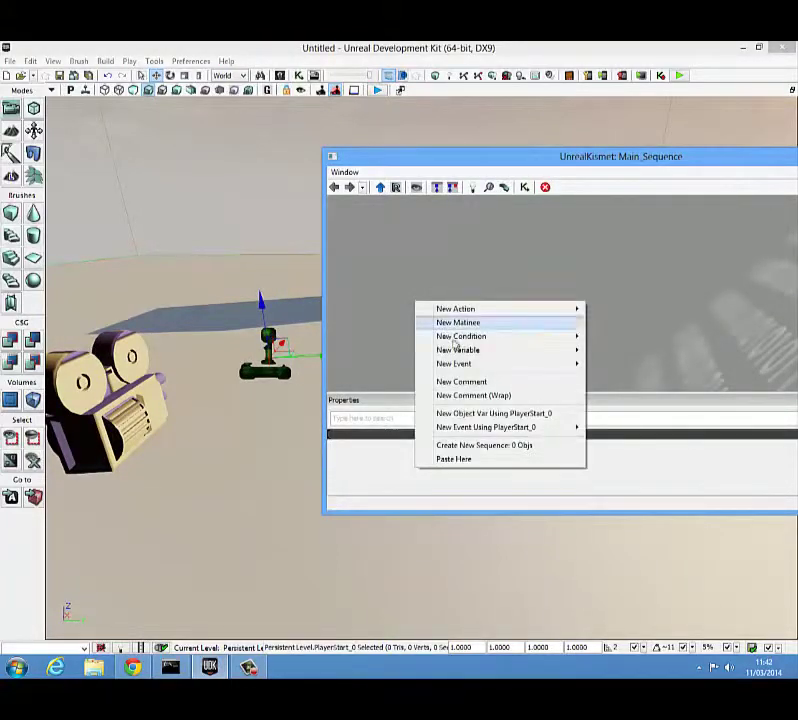
click(503, 418)
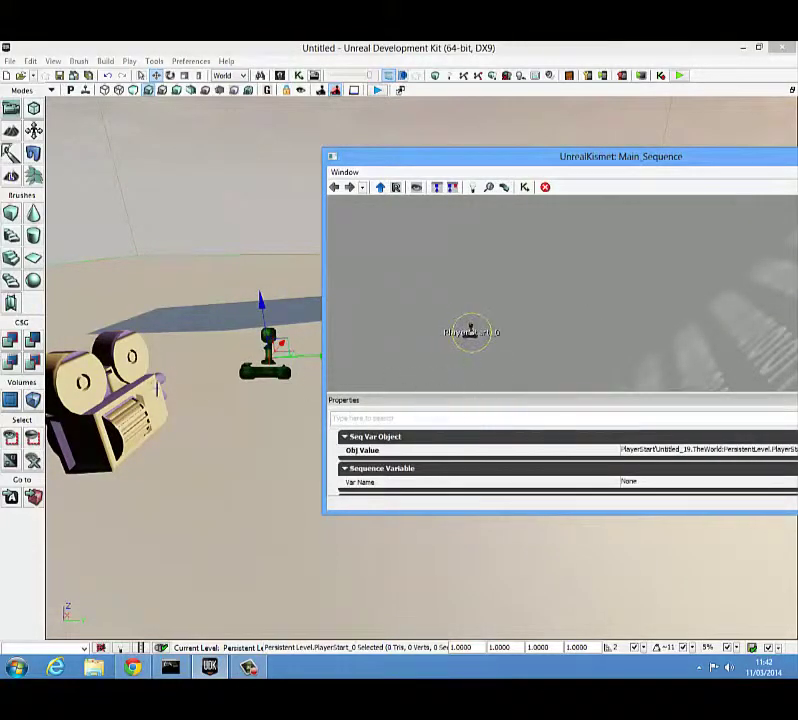
- Add an object variable for the camera actor to the sequence and space it apart from the PlayerStart variable
click(139, 398)
right_click(569, 342)
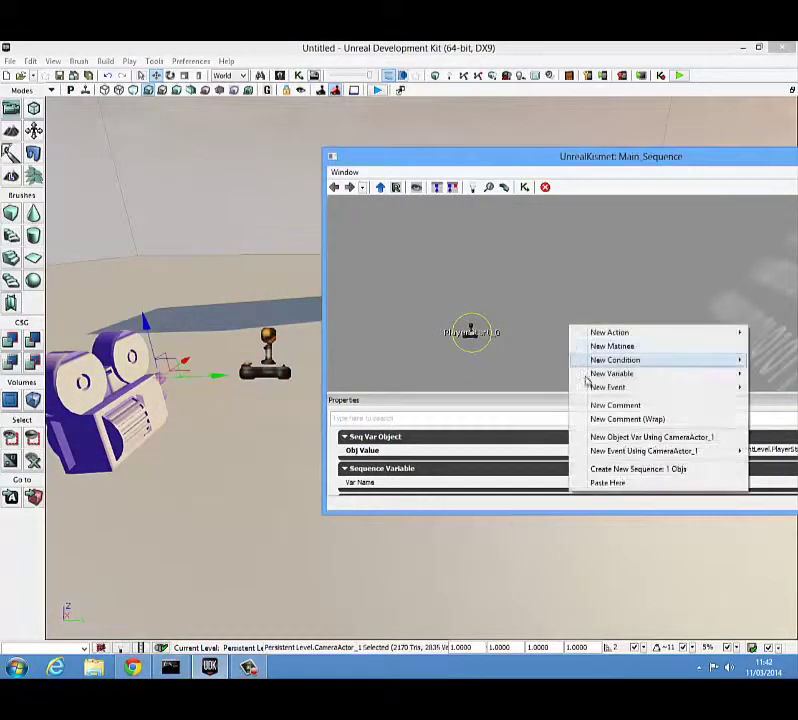
click(605, 436)
ctrl+drag(597, 360, 650, 334)
drag(575, 338, 581, 356)
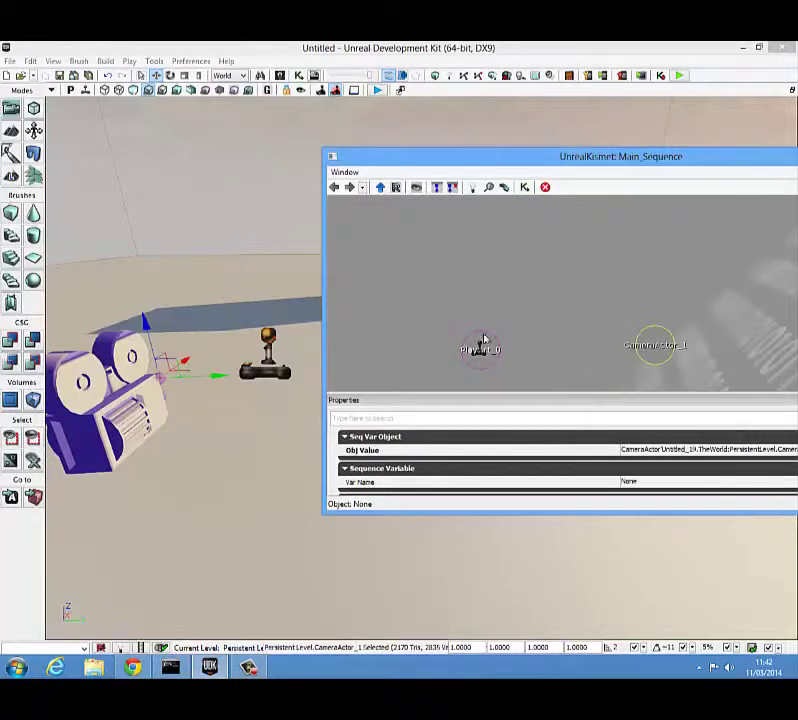
- Add a Player Spawned event above the PlayerStart variable and link its Spawn Point to that variable
right_click(417, 258)
mouse_move(447, 304)
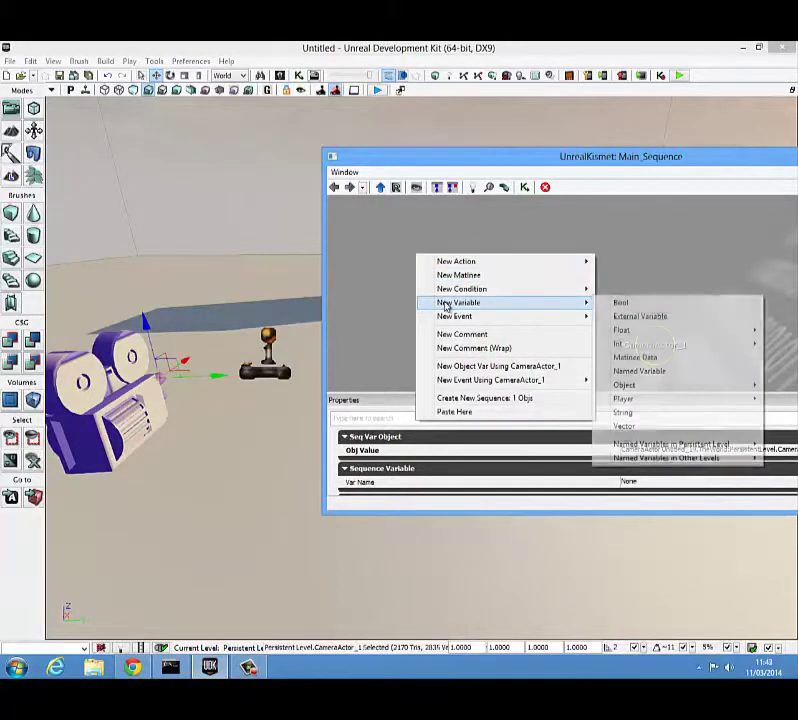
mouse_move(476, 318)
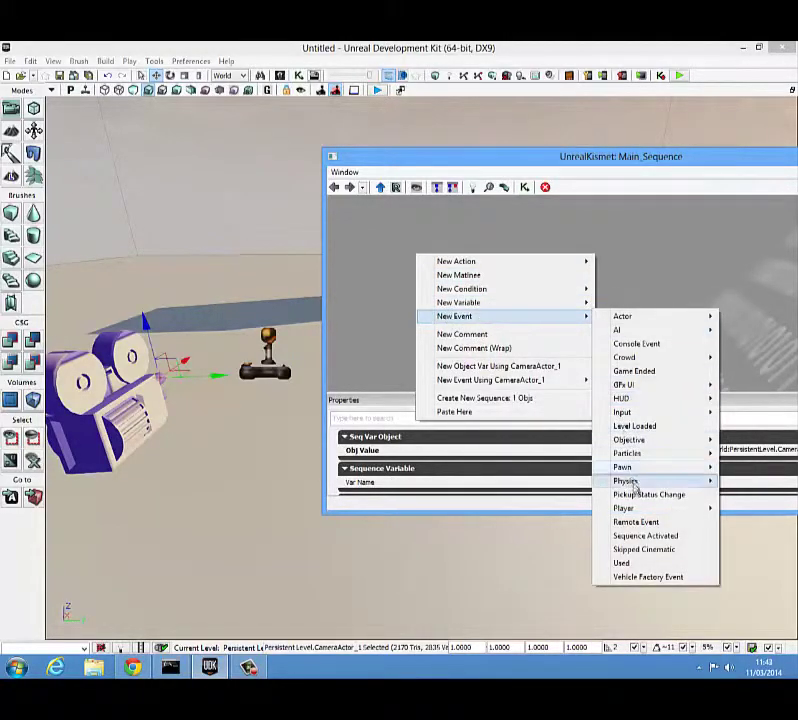
mouse_move(625, 510)
click(586, 513)
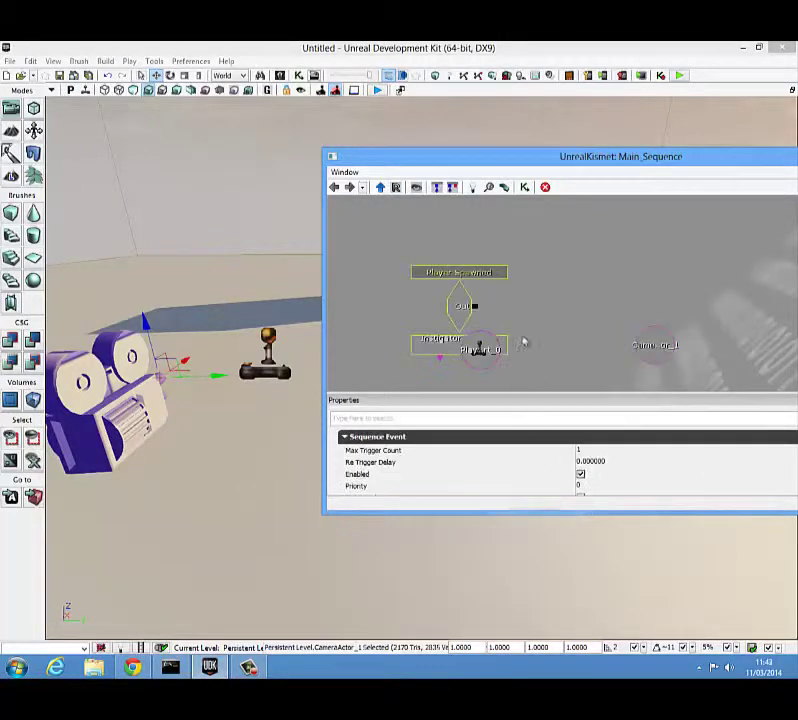
drag(452, 271, 450, 232)
drag(486, 318, 479, 348)
click(268, 345)
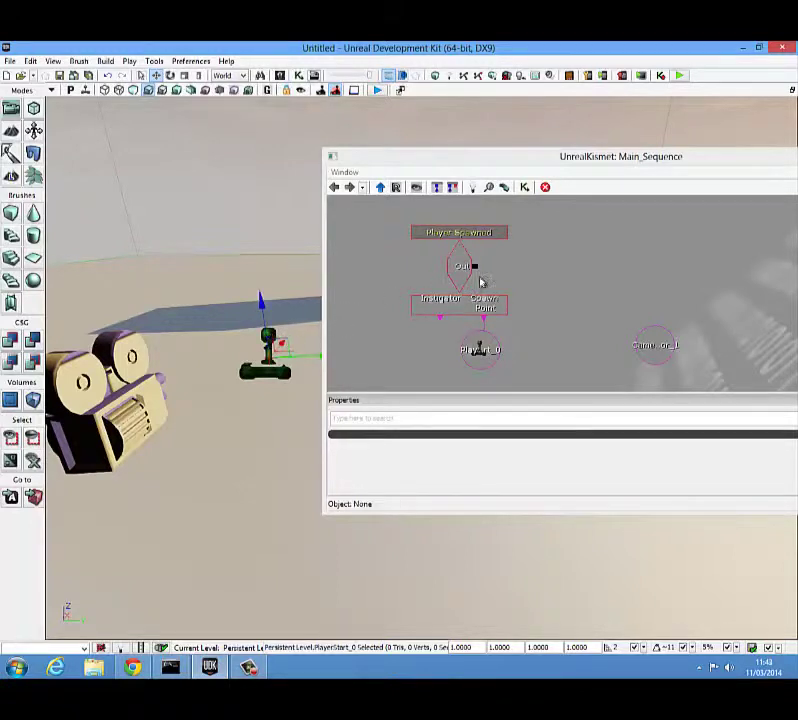
- Add an Attach to Actor action fed by the Player Spawned output, and link the camera variable to its Attachment
drag(477, 266, 534, 293)
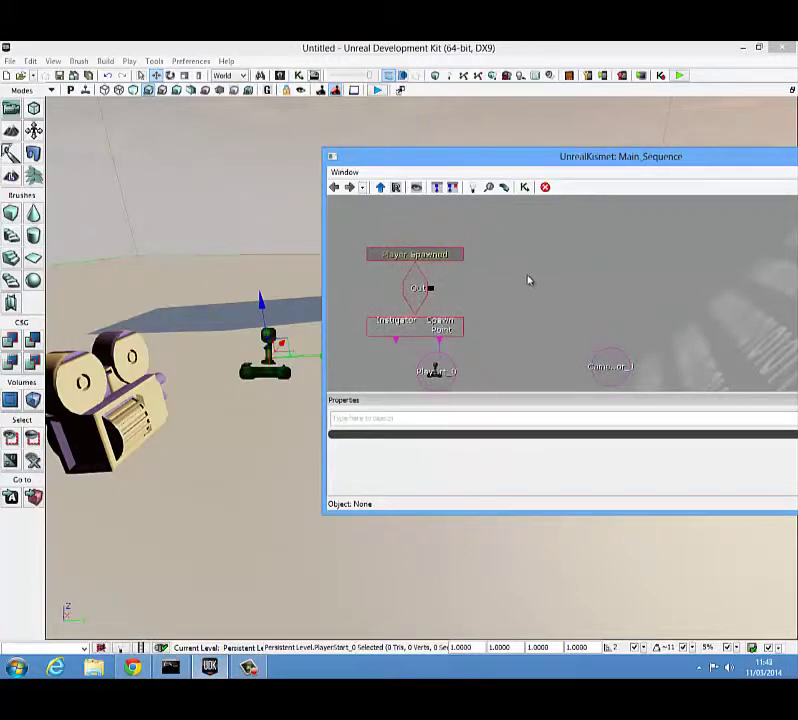
right_click(525, 283)
mouse_move(572, 269)
mouse_move(457, 254)
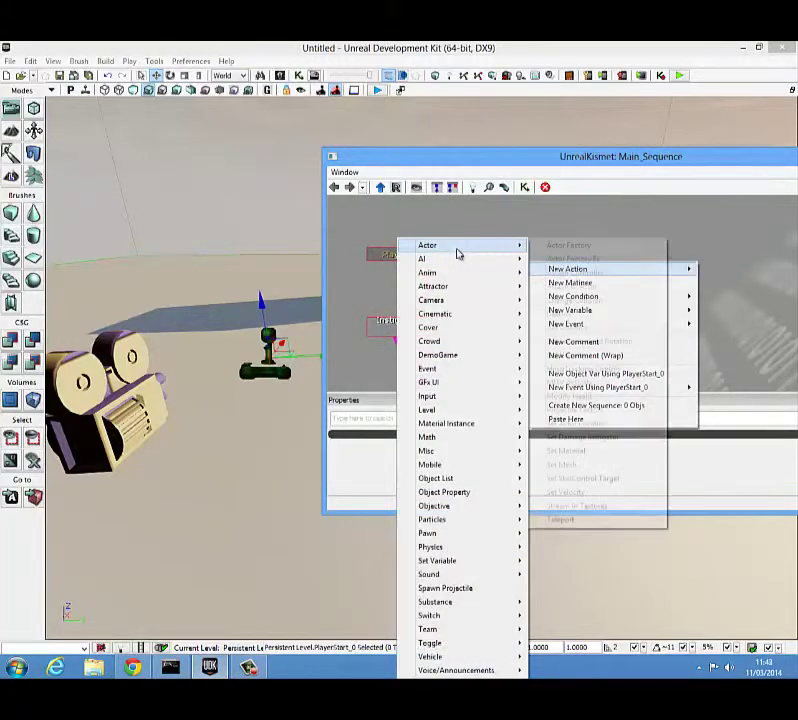
click(558, 286)
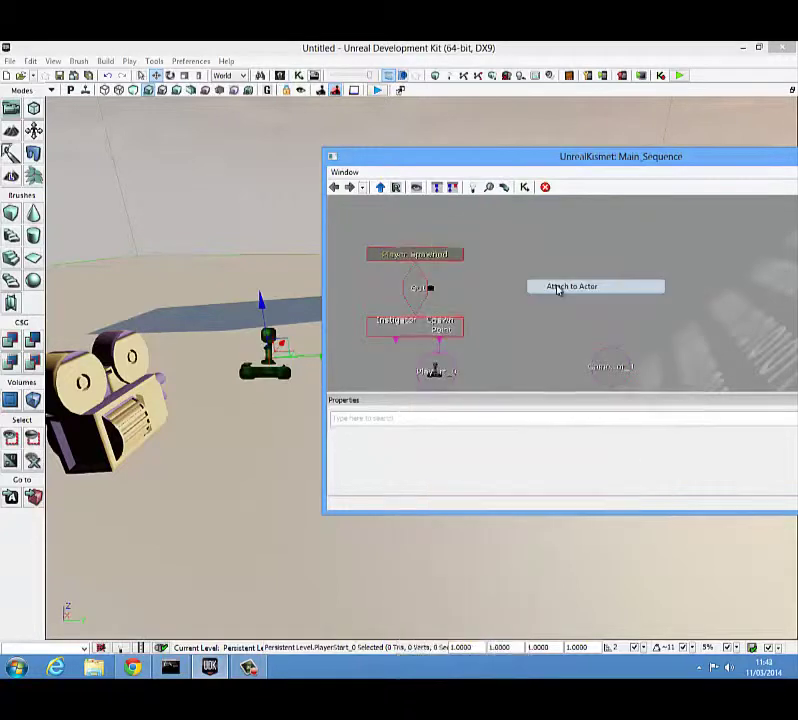
ctrl+drag(553, 272, 537, 245)
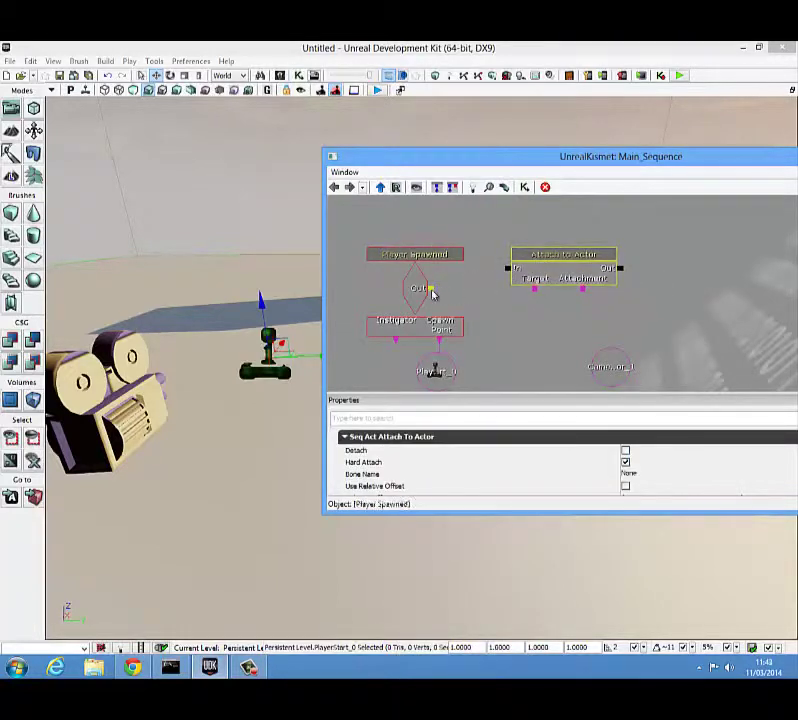
drag(431, 288, 508, 270)
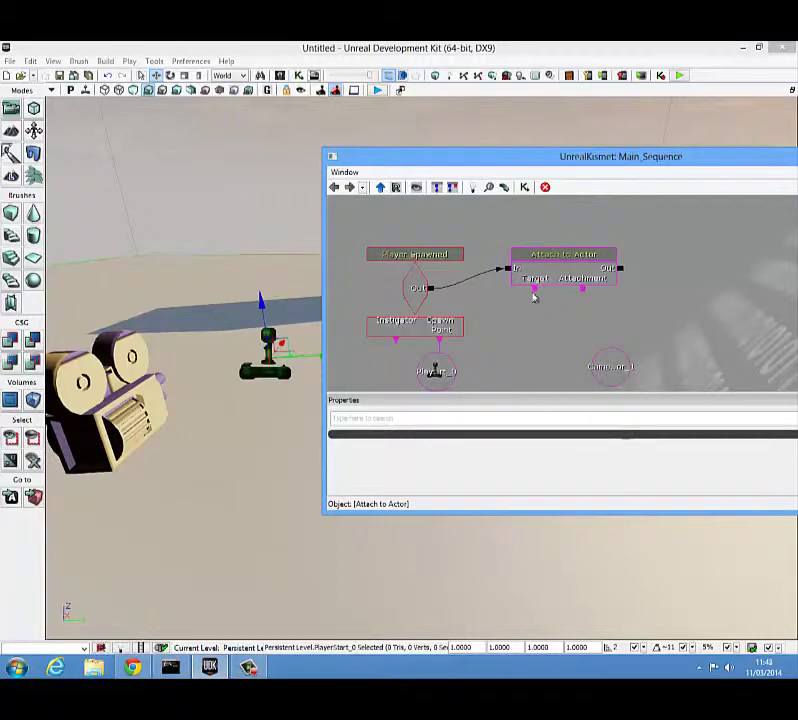
drag(611, 366, 613, 337)
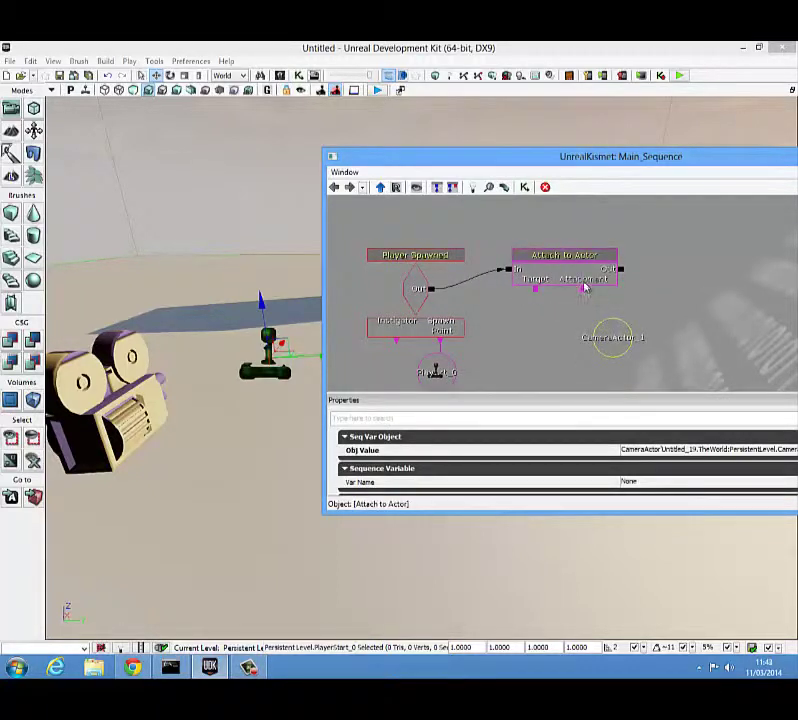
drag(585, 291, 592, 352)
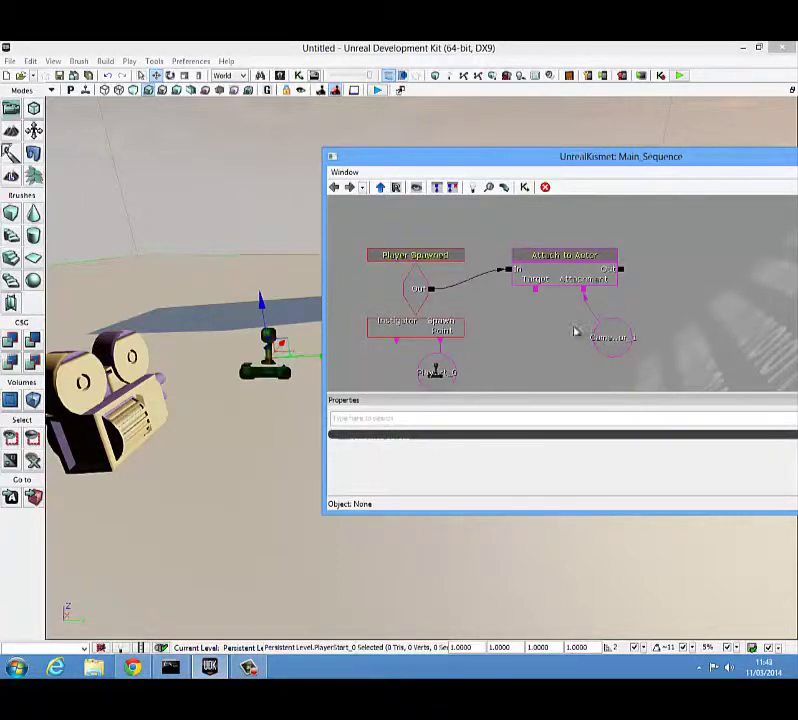
- Add a Player variable with All Players disabled and link it to the Target of the Attach to Actor action
right_click(505, 314)
mouse_move(540, 362)
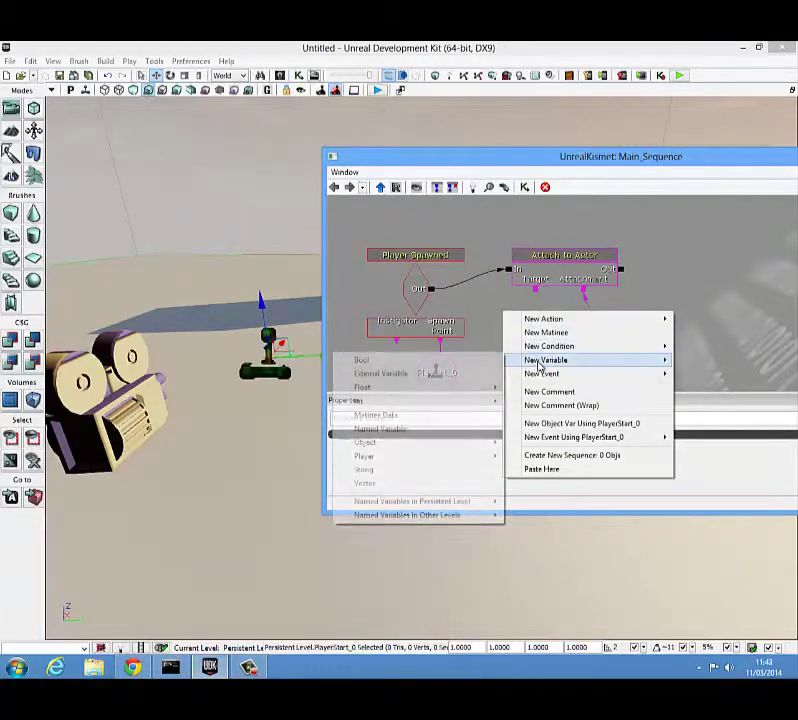
mouse_move(436, 457)
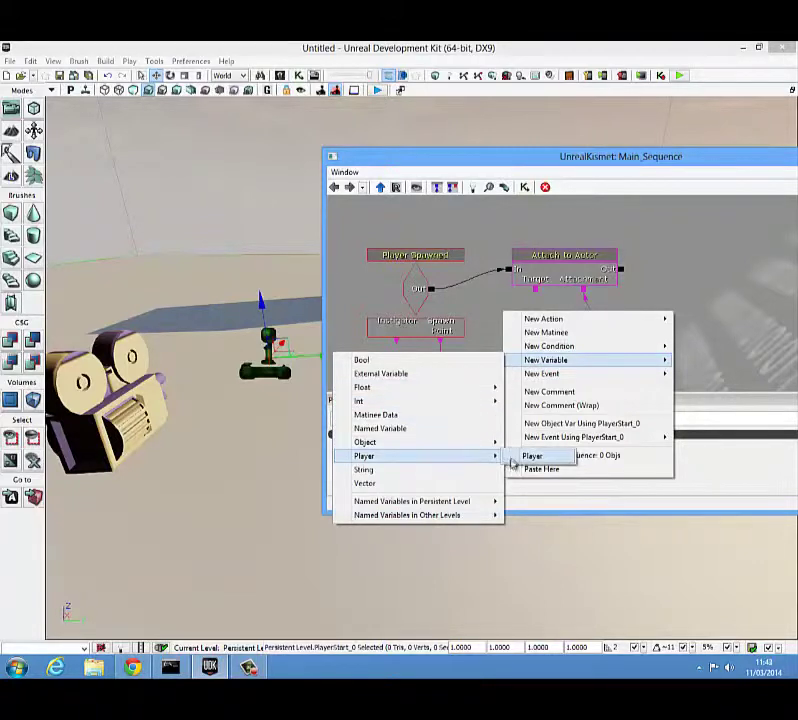
click(530, 456)
ctrl+drag(525, 342, 534, 312)
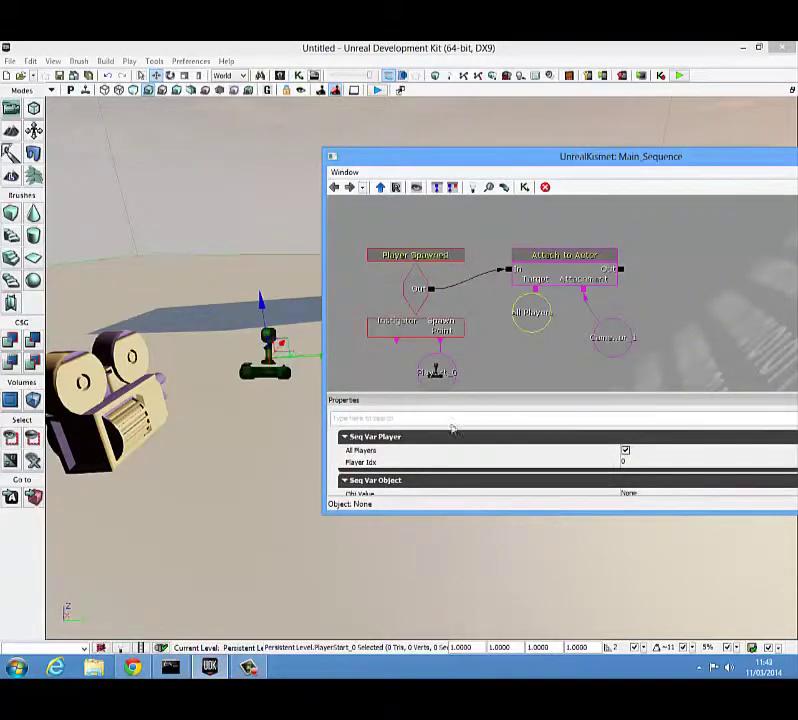
click(625, 450)
drag(536, 290, 536, 298)
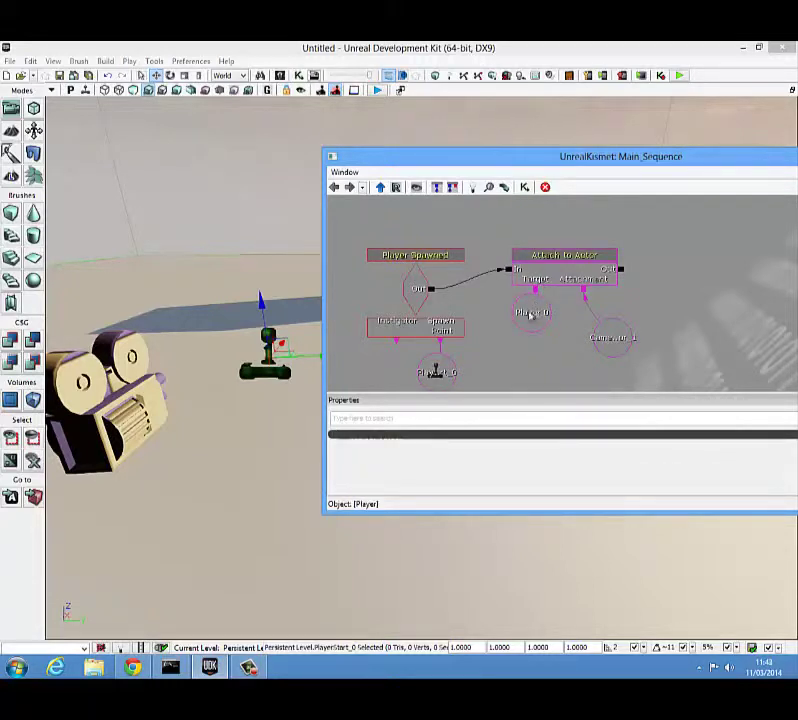
click(533, 314)
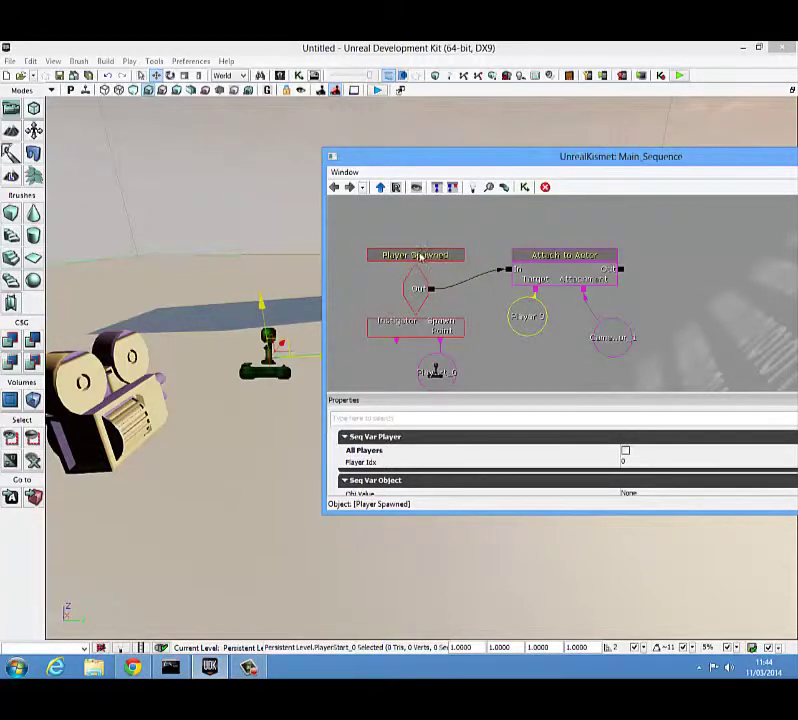
- Set the Max Trigger Count of the Player Spawned event to 0
click(420, 256)
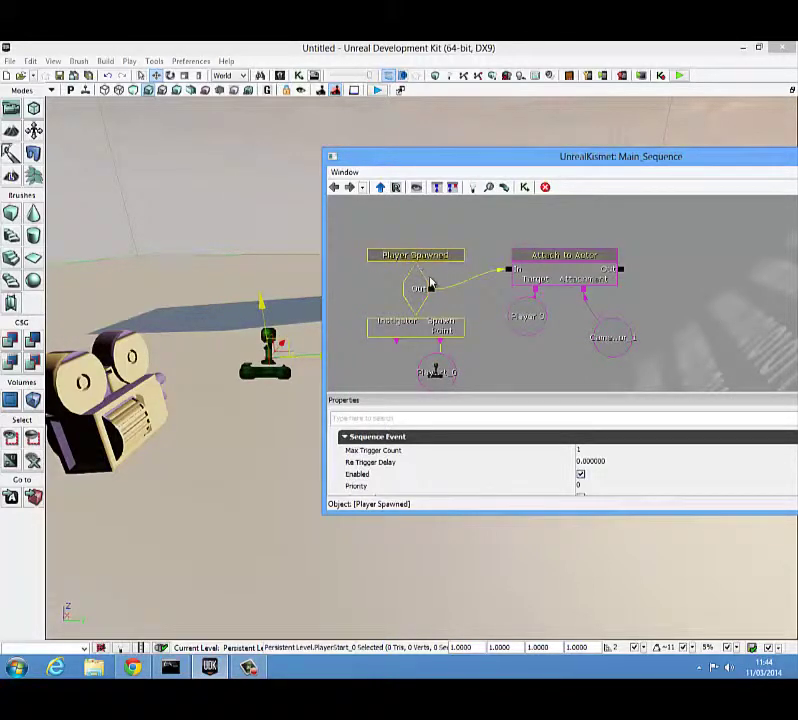
click(580, 450)
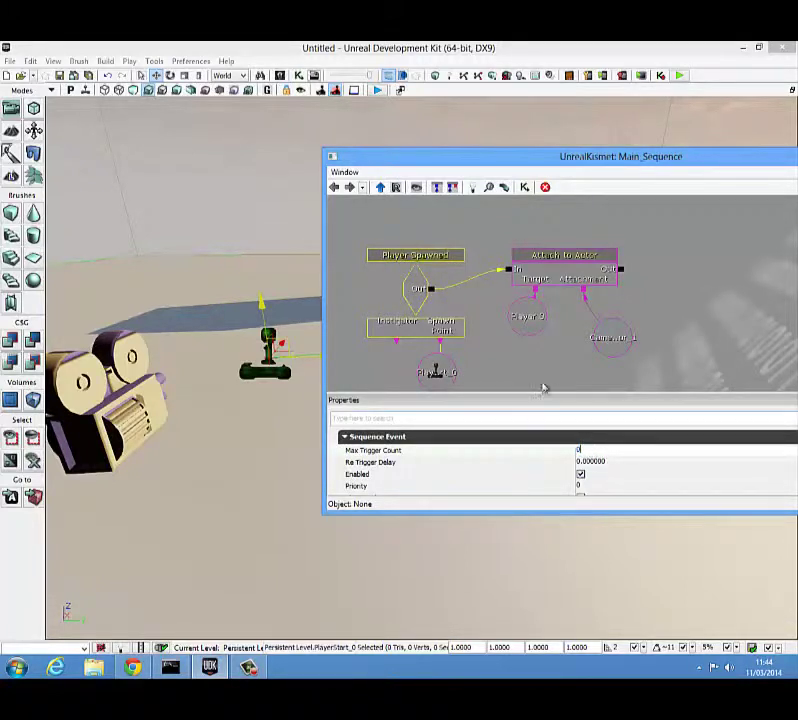
- Rearrange the variables so the camera sits directly under Attachment and the Player variable sits below the camera
drag(524, 375, 486, 320)
drag(466, 302, 492, 337)
click(551, 332)
ctrl+drag(551, 332, 536, 304)
click(479, 339)
ctrl+drag(479, 339, 532, 357)
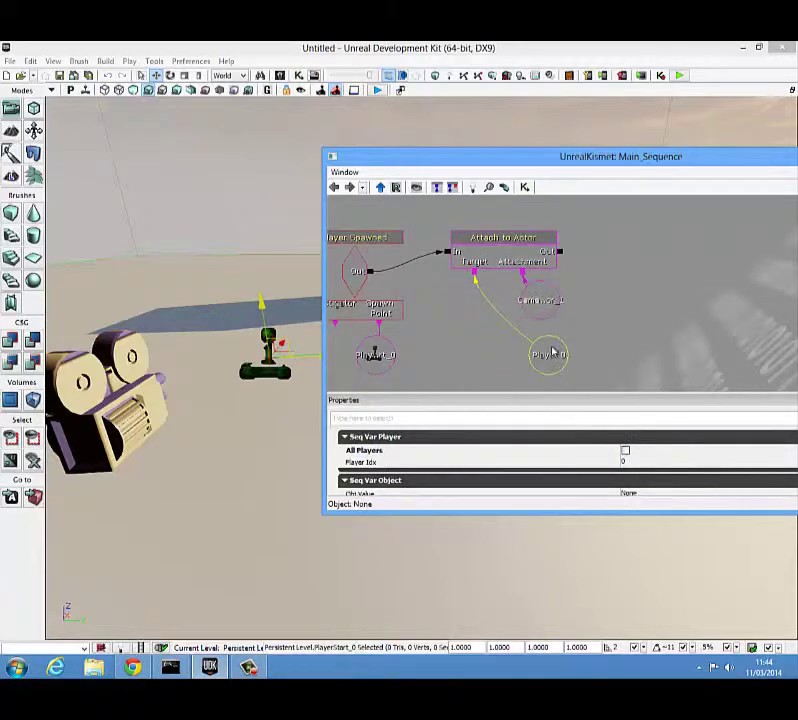
- Add a Set Camera Target action fed by the Attach to Actor output, linking the Player to Target and the camera to Cam Target
right_click(614, 245)
mouse_move(627, 250)
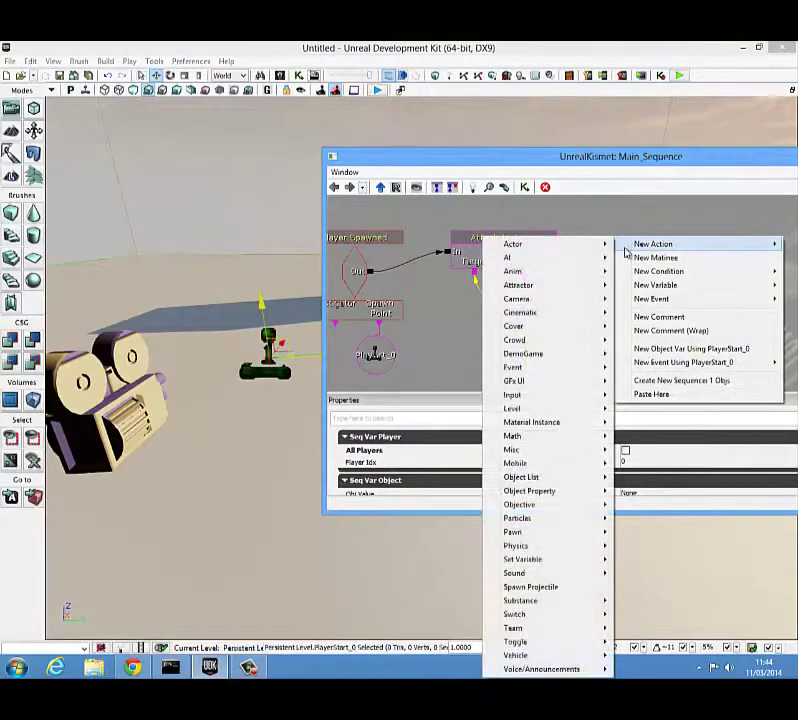
mouse_move(547, 300)
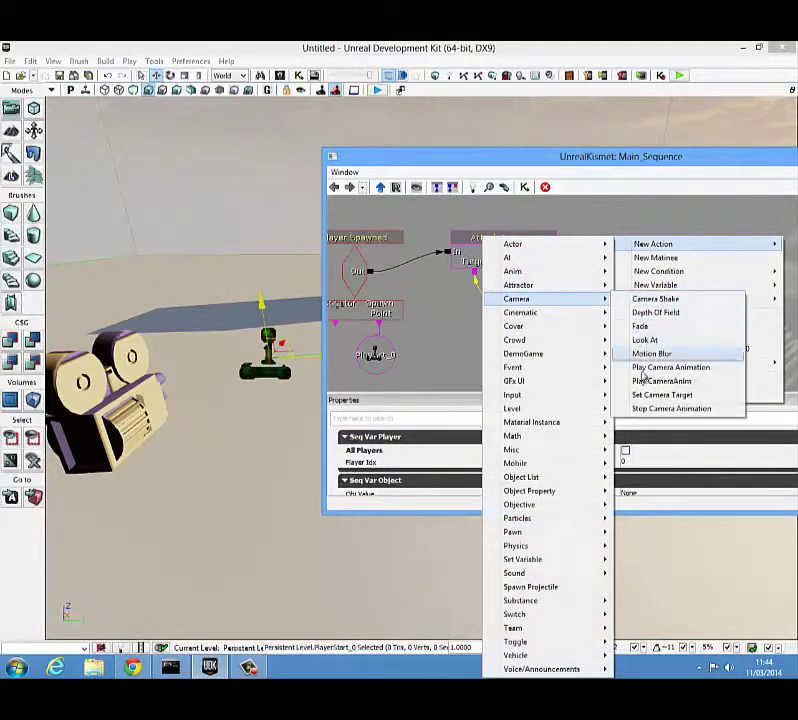
click(653, 396)
mouse_move(628, 270)
ctrl+mouse_down()
mouse_move(588, 260)
mouse_move(601, 243)
mouse_move(604, 314)
mouse_move(556, 358)
ctrl+mouse_up()
click(627, 285)
click(665, 276)
mouse_move(665, 276)
mouse_down()
mouse_move(600, 308)
mouse_move(560, 305)
mouse_move(666, 326)
mouse_up()
click(582, 276)
click(579, 237)
- Enable Use Relative Offset and Use Relative Rotation on the Attach to Actor action
drag(604, 160, 526, 161)
click(498, 232)
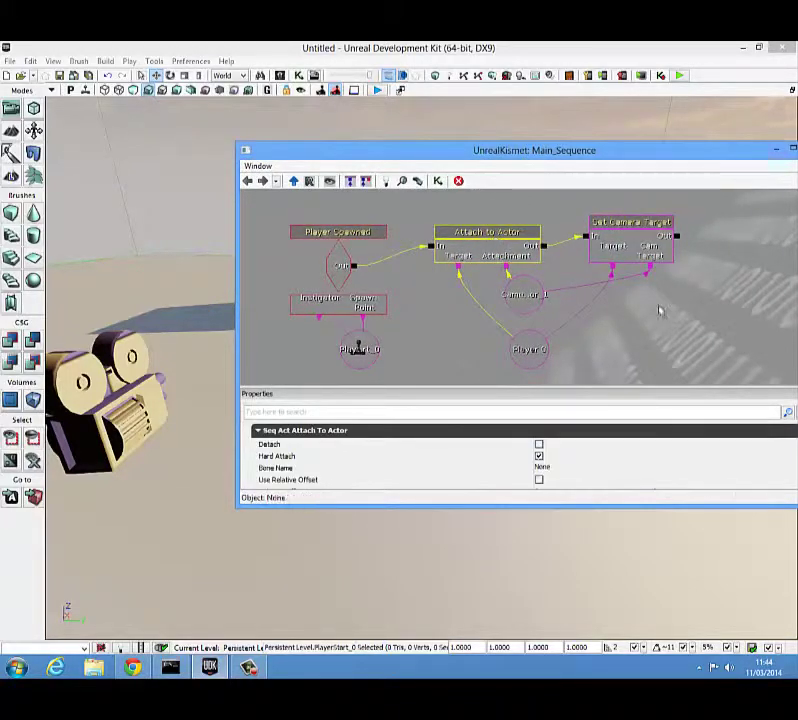
drag(604, 155, 530, 147)
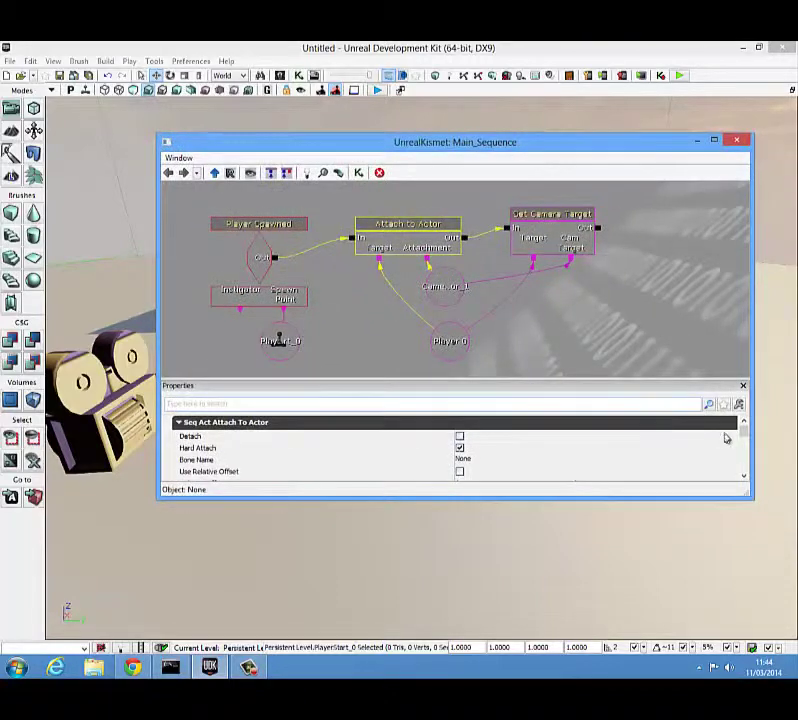
scroll(748, 432, down, 3)
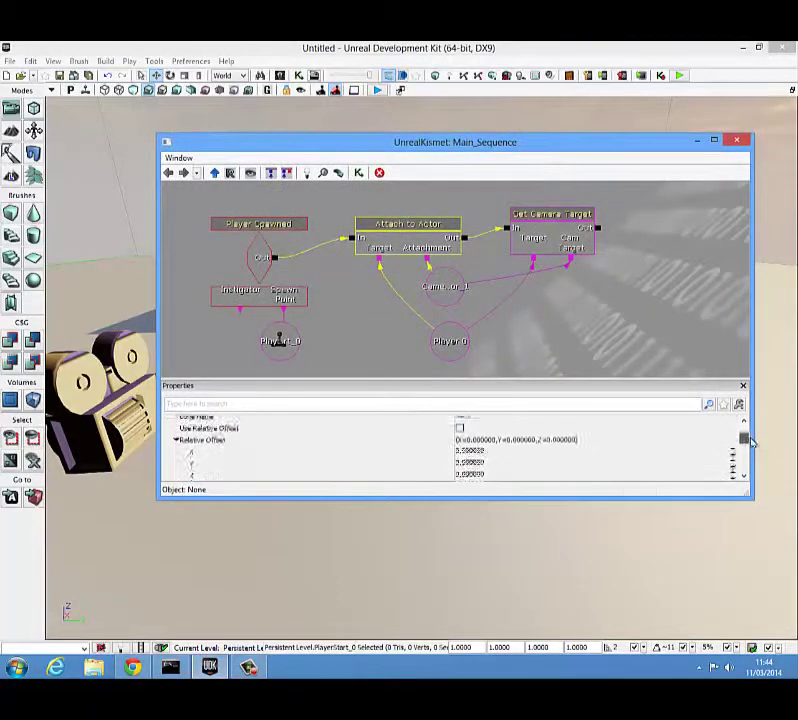
click(460, 421)
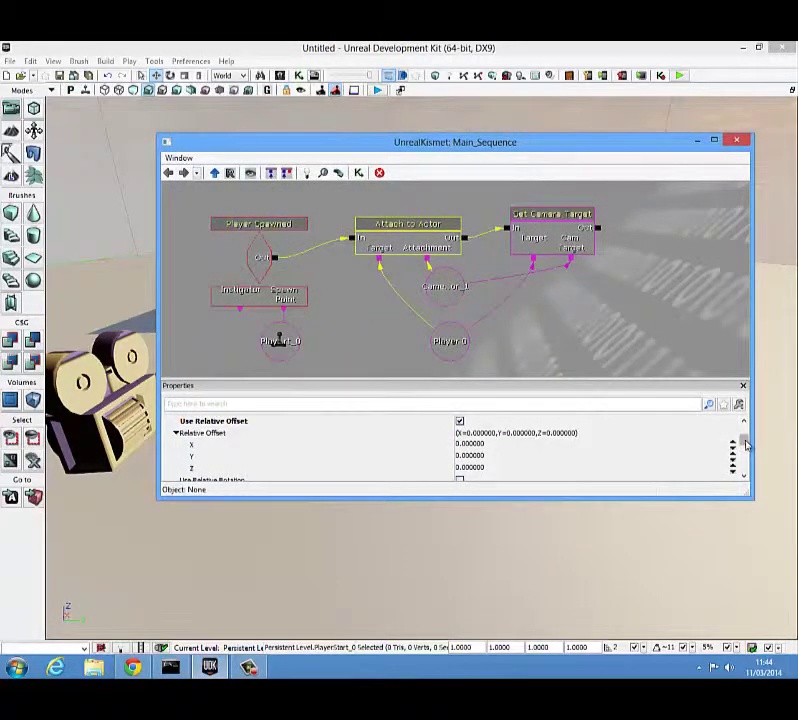
mouse_move(746, 444)
mouse_down()
mouse_move(745, 452)
mouse_move(746, 444)
mouse_up()
click(460, 444)
click(460, 444)
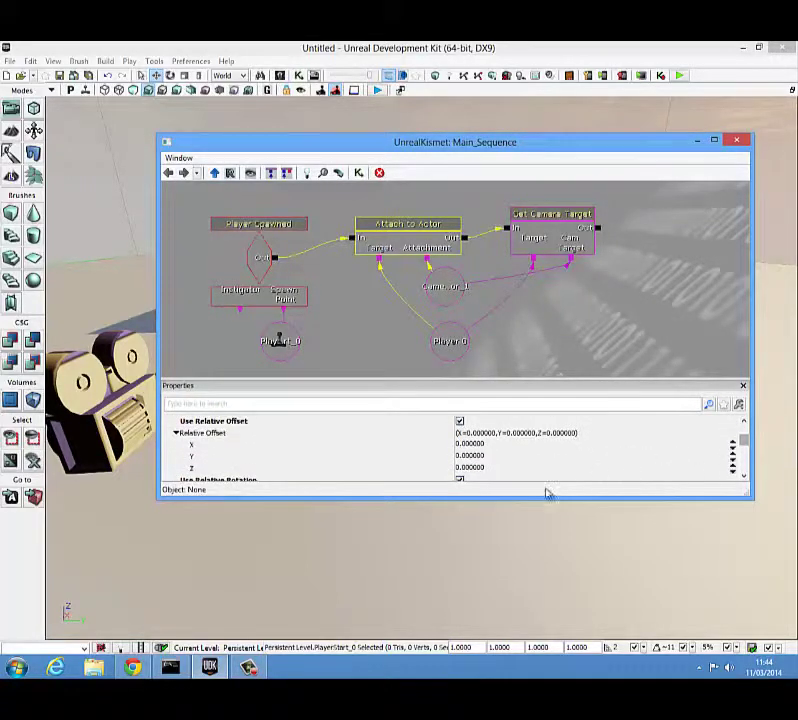
- Edit the Z relative offset of the Attach to Actor action, set its relative rotation Pitch to 270 degrees, and close Kismet
click(471, 469)
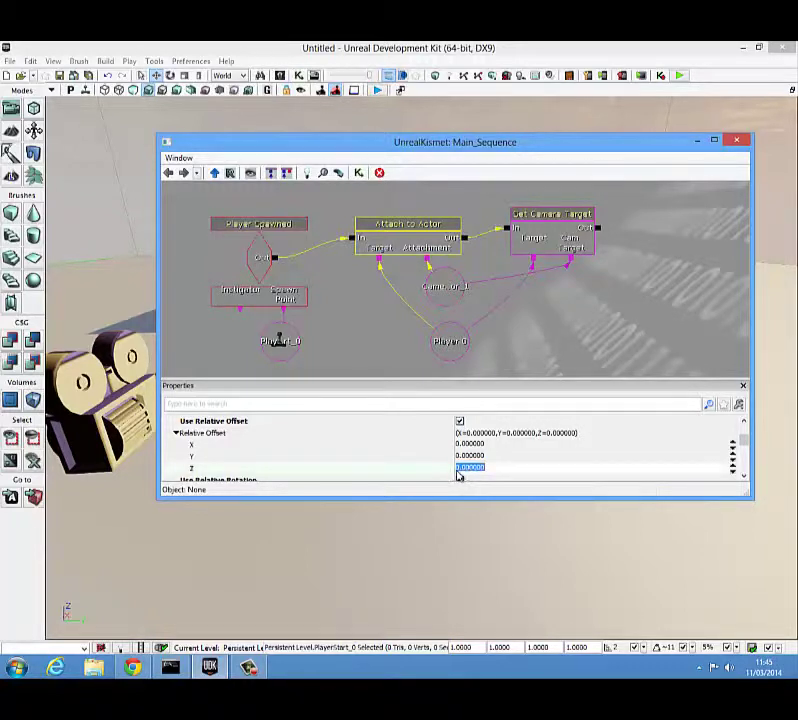
scroll(466, 468, down, 2)
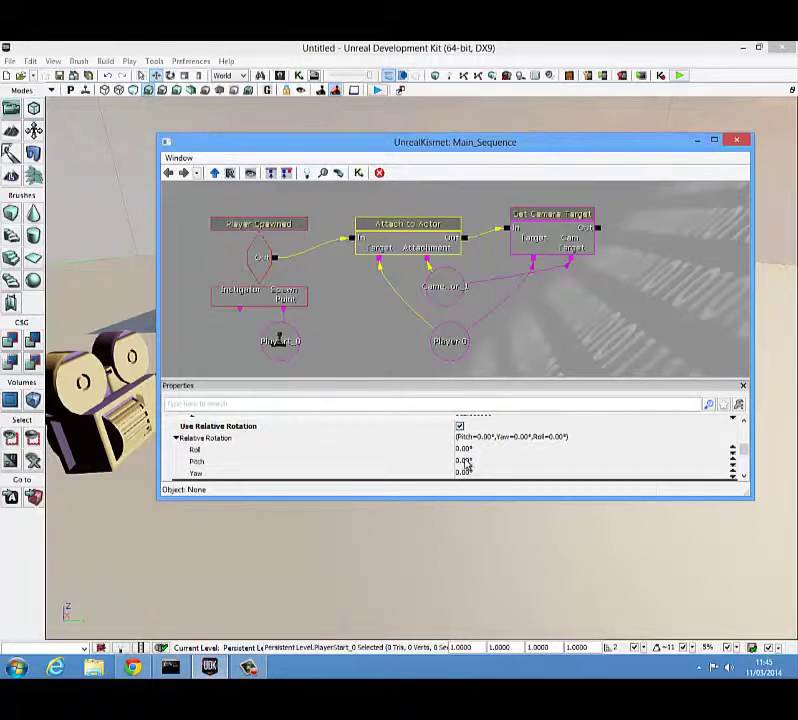
click(465, 462)
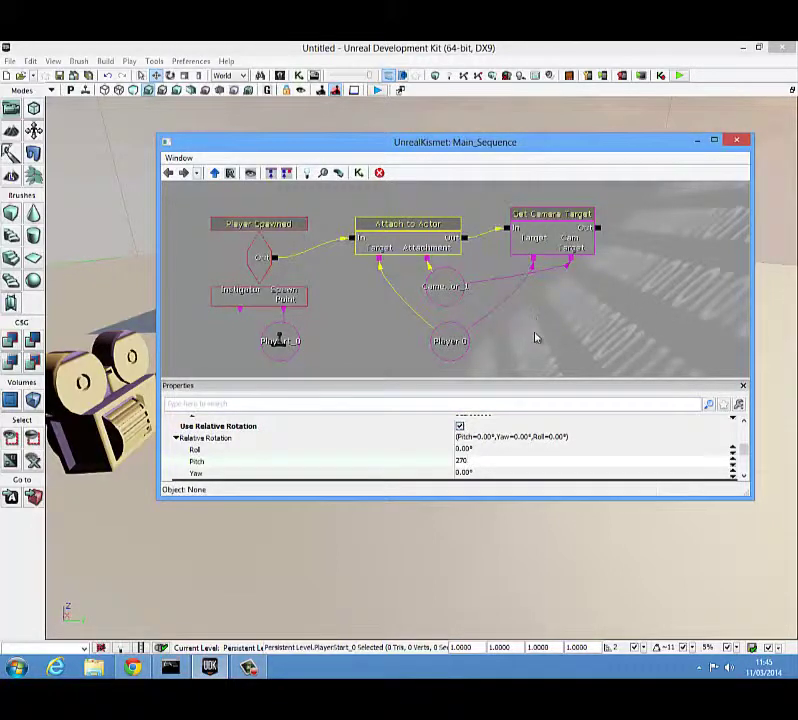
drag(745, 449, 743, 437)
click(735, 141)
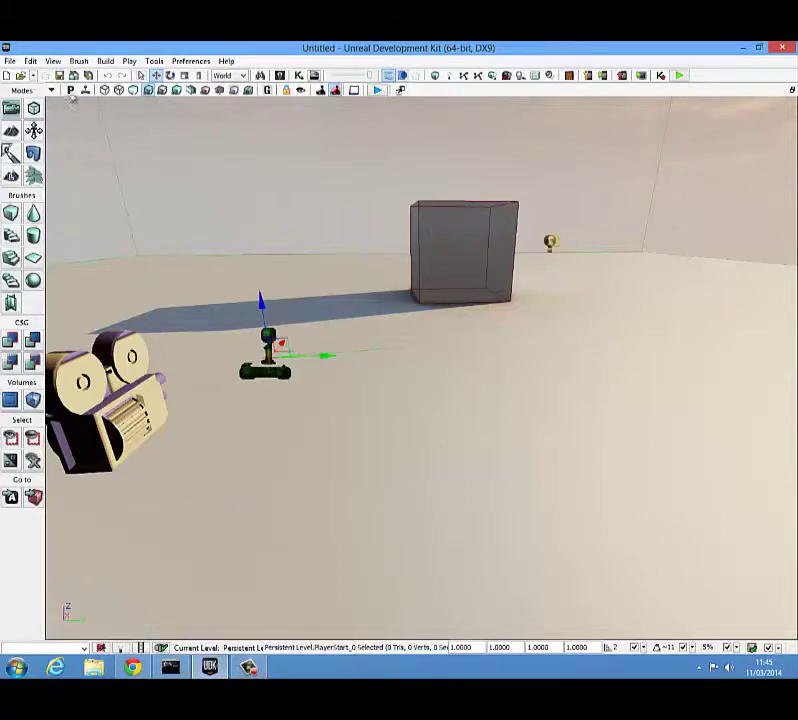
- Set the world's Default Game Type to utgame and its Game Type For PIE to UTDeathmatch
click(53, 61)
click(91, 120)
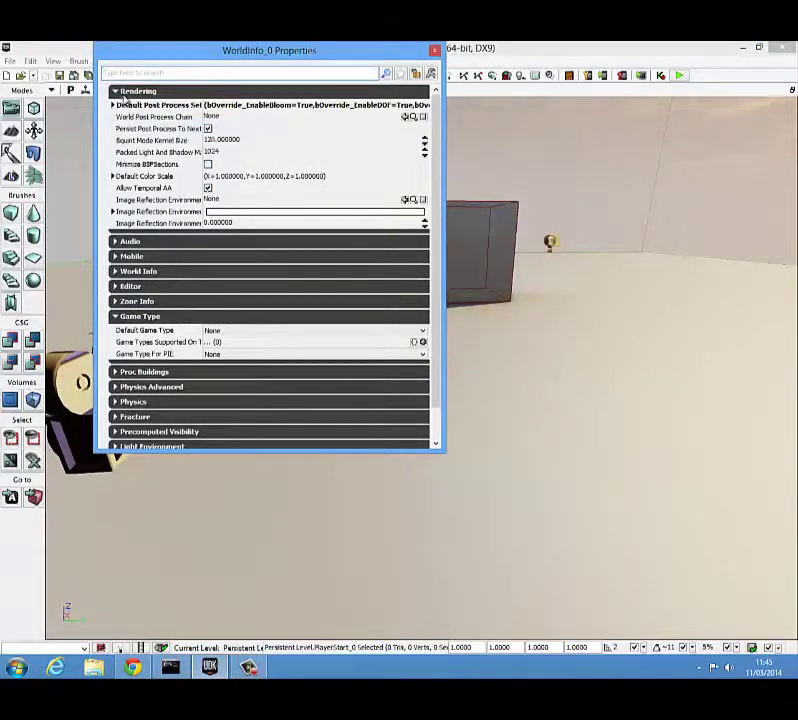
click(122, 94)
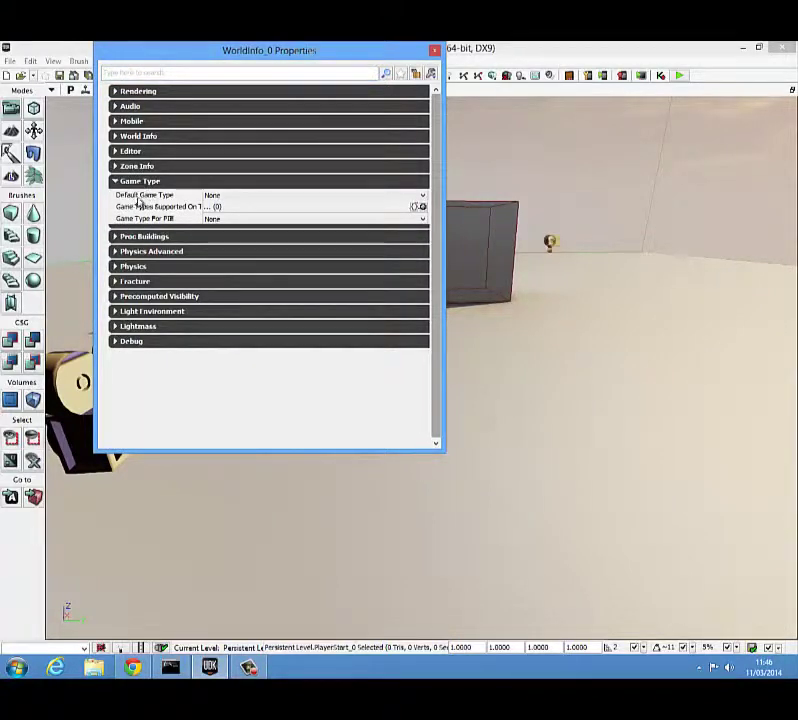
click(245, 201)
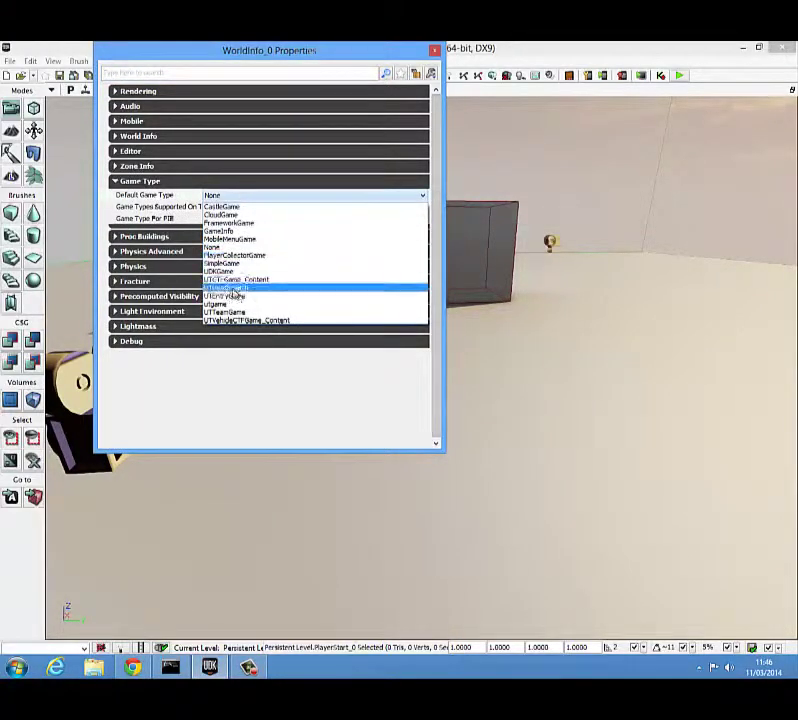
click(233, 306)
click(232, 221)
click(250, 298)
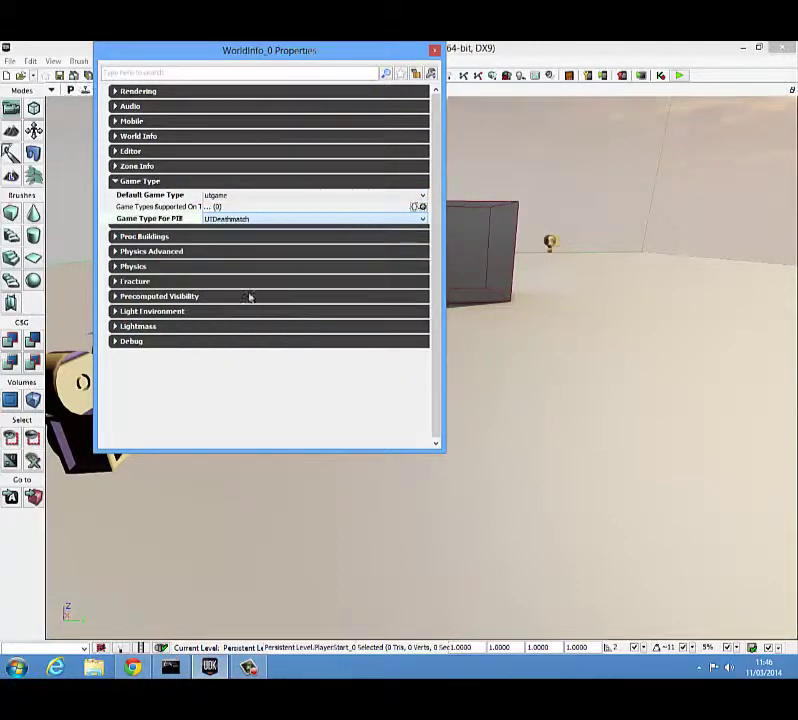
click(434, 51)
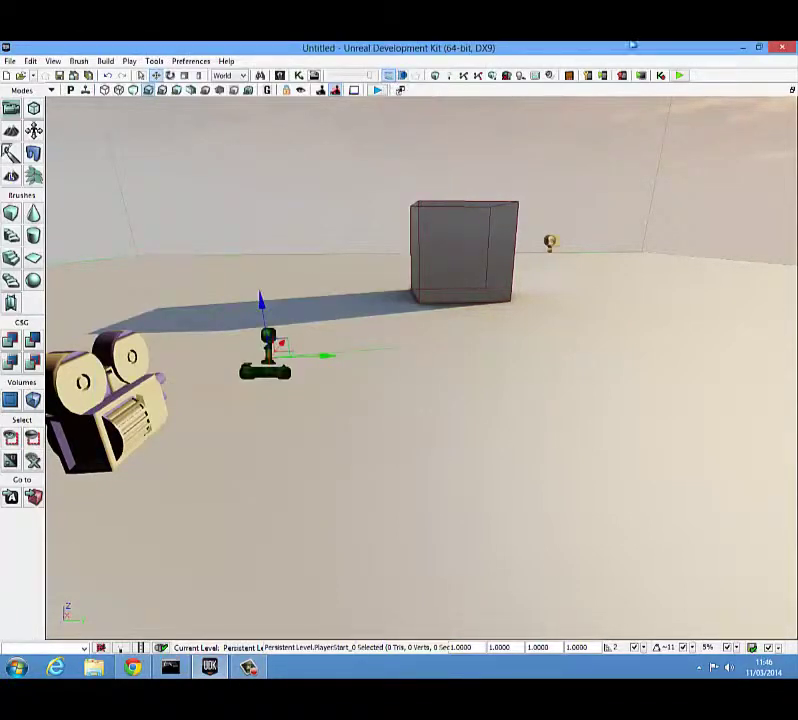
- Play the level in the editor preview, moving and firing around the cube to check how the camera follows the player
click(681, 77)
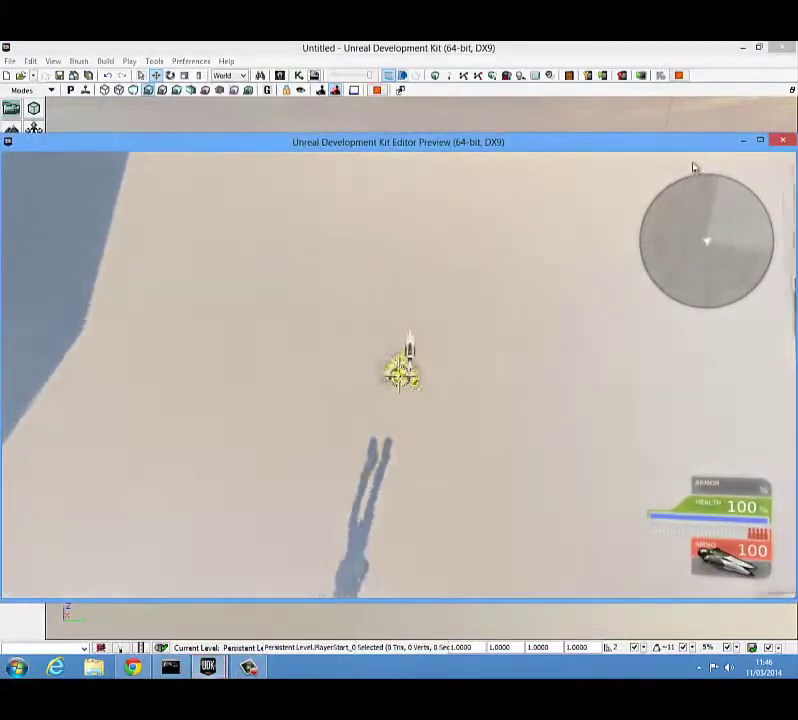
key(w)
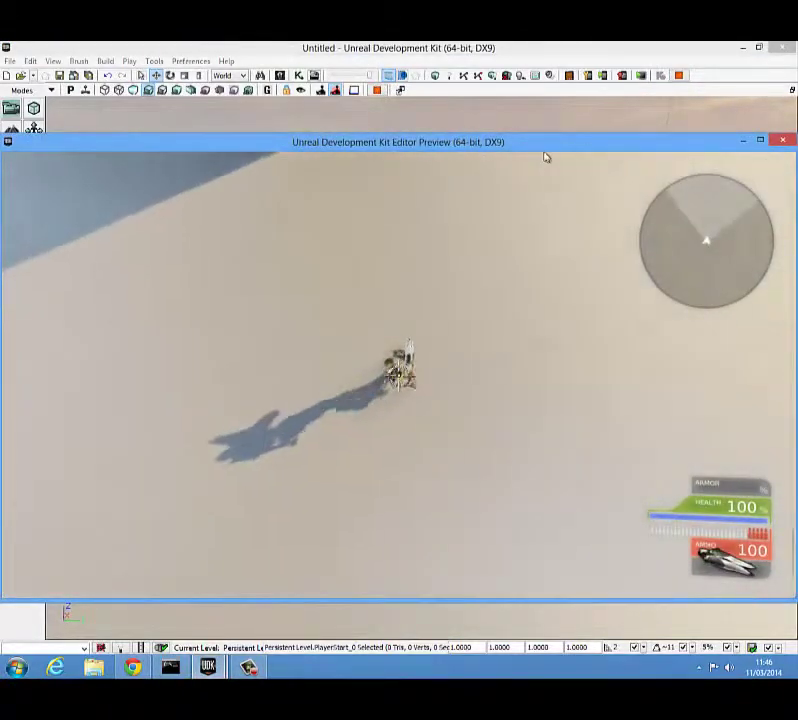
key(w)
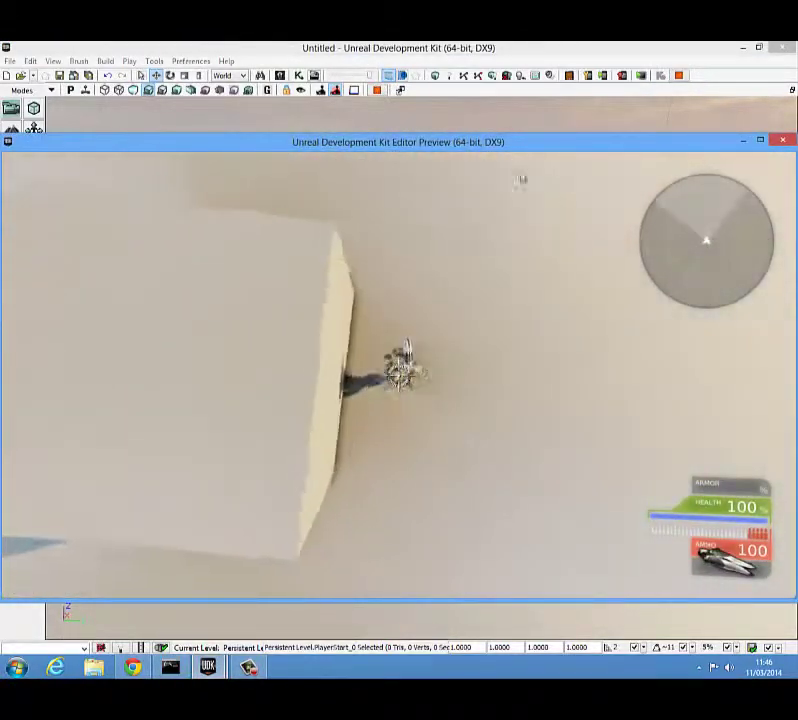
key(w)
click(780, 341)
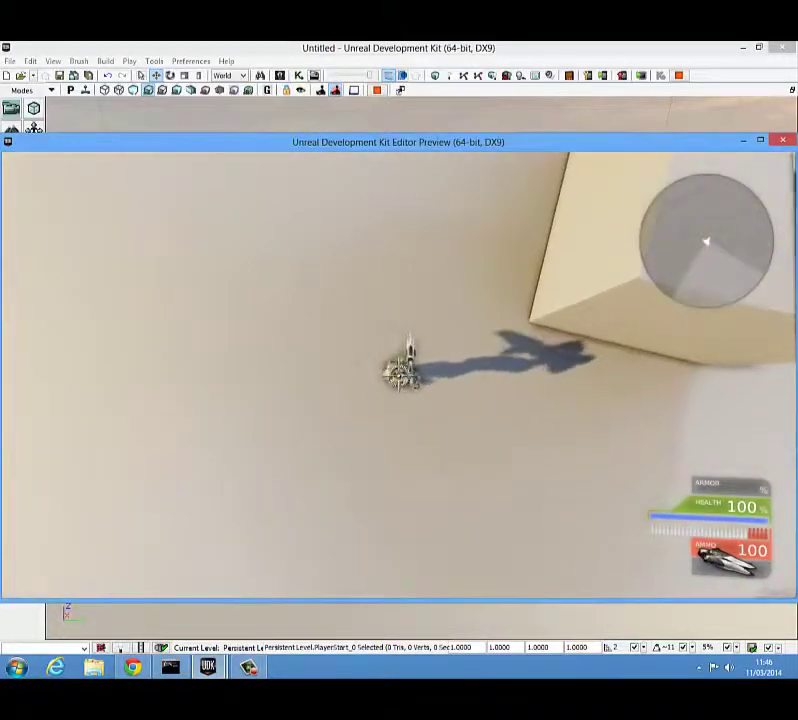
key(w)
click(786, 331)
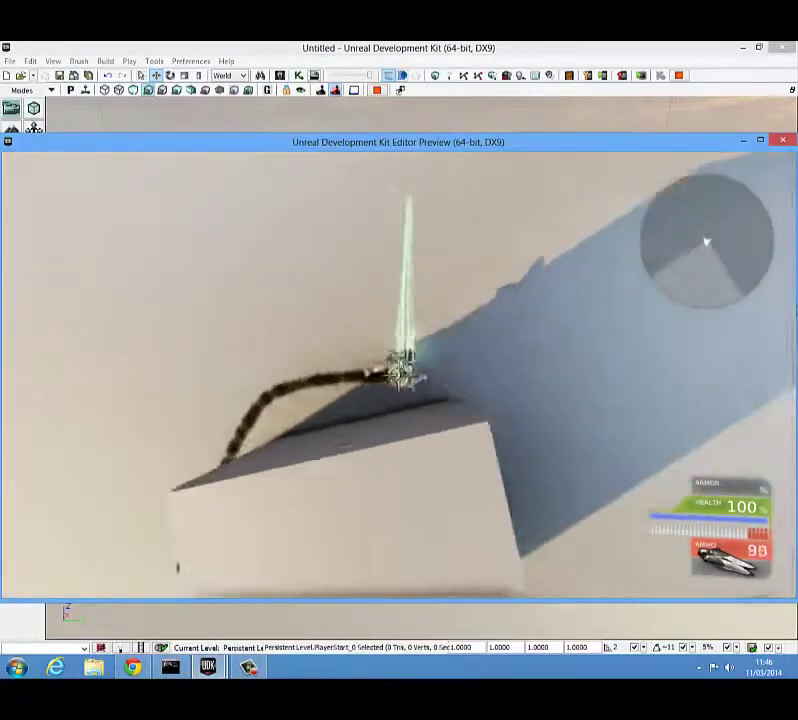
drag(775, 309, 736, 231)
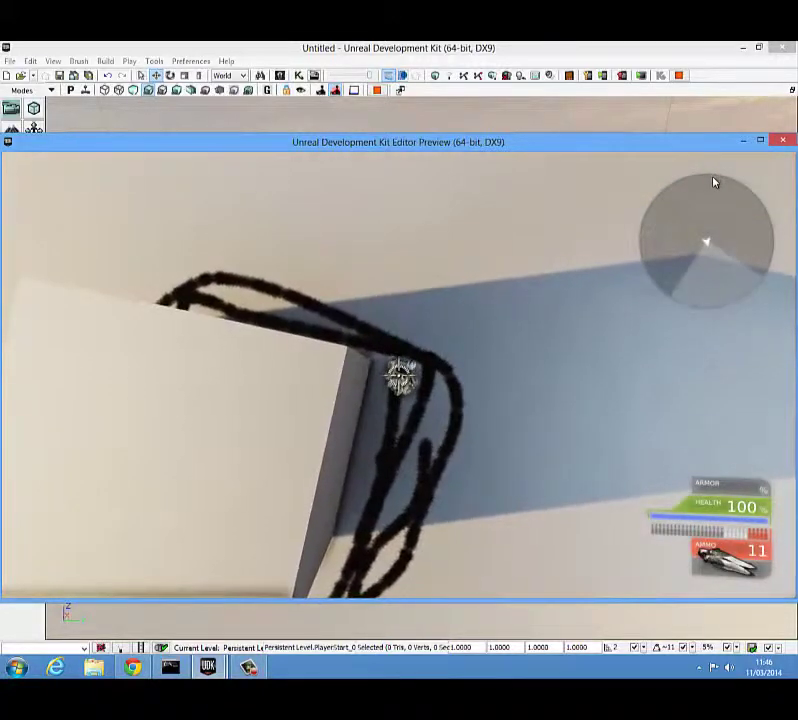